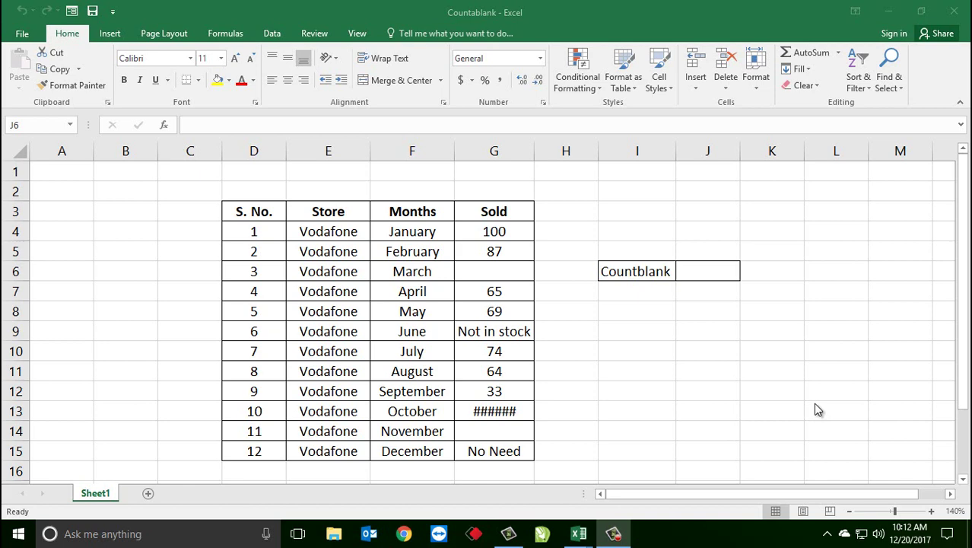
# Step: Review the Store and Month columns and the first Sold values, January 100 and February 87
pyautogui.click(497, 230)
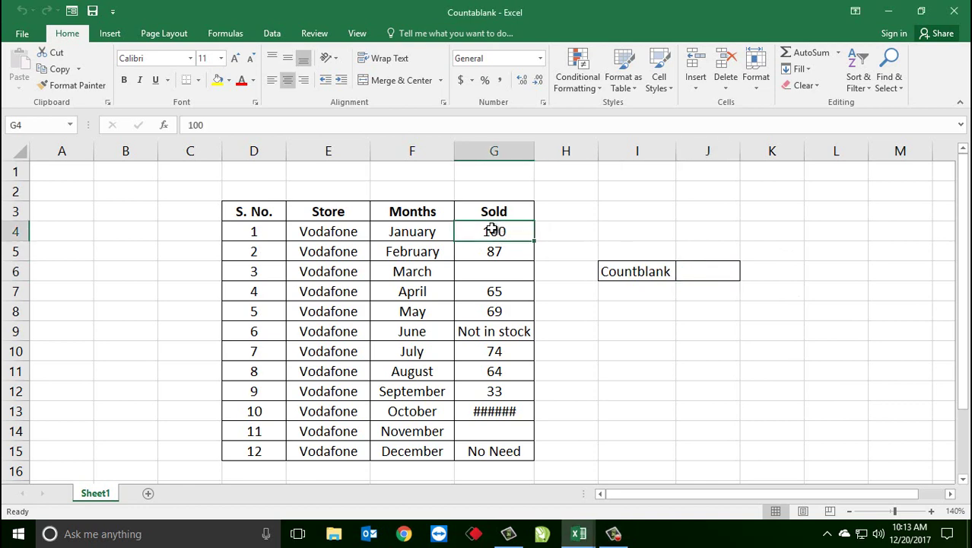
pyautogui.click(352, 232)
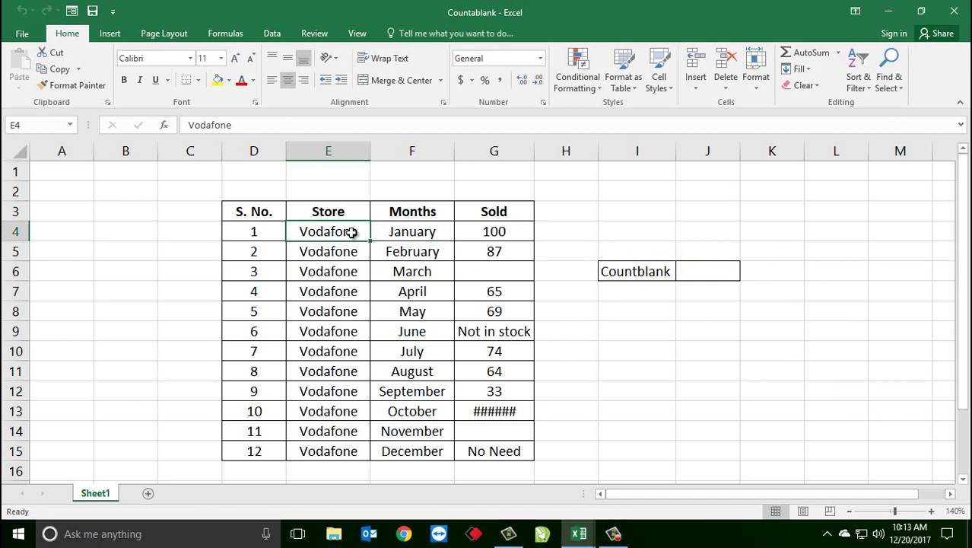
pyautogui.click(398, 232)
pyautogui.click(418, 454)
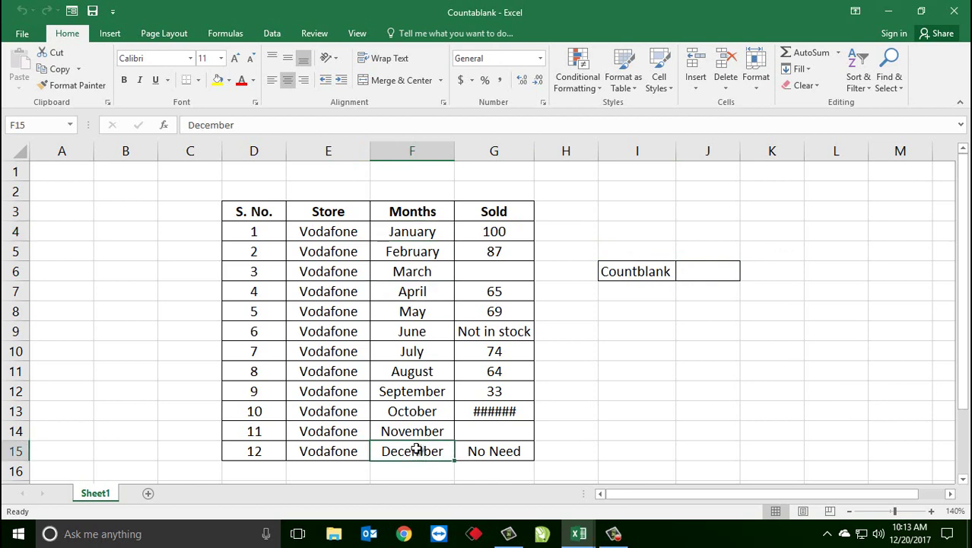
pyautogui.click(496, 233)
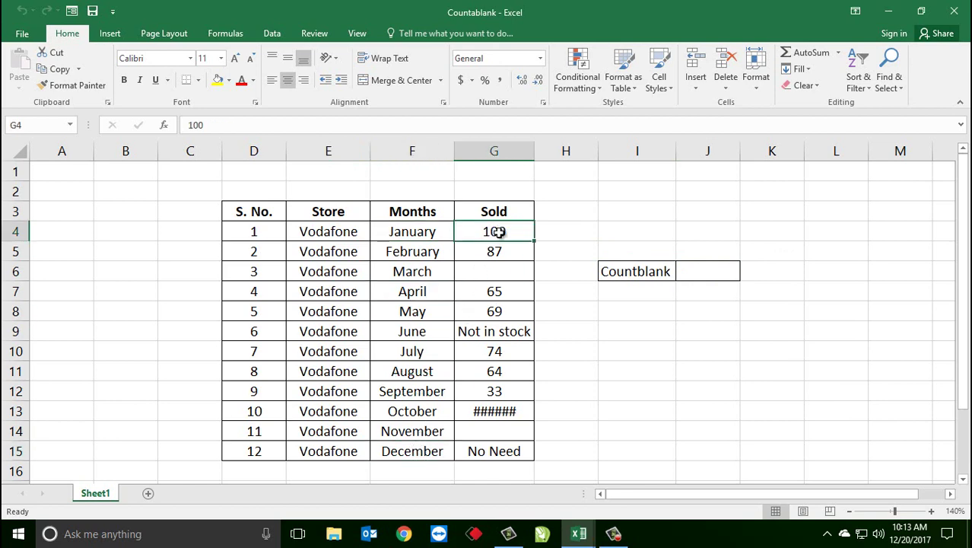
pyautogui.click(497, 251)
pyautogui.moveTo(498, 232); pyautogui.dragTo(496, 251)
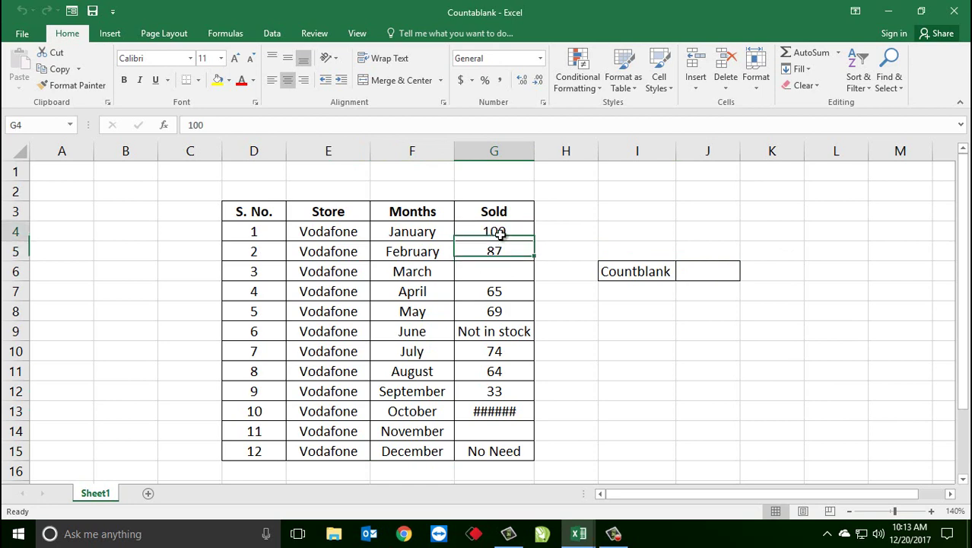
pyautogui.click(498, 249)
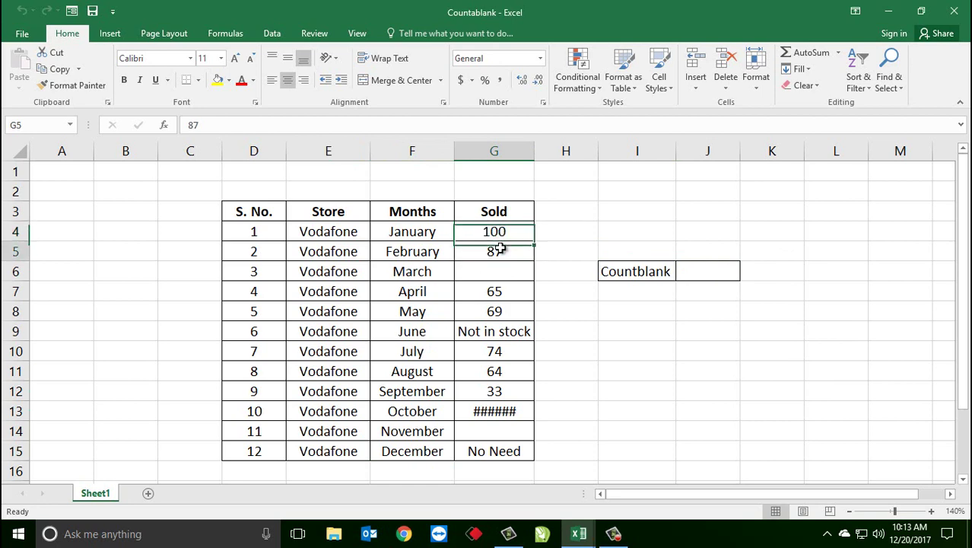
# Step: Check the Not in stock entry, July's 74 and empty March, then select G4:G15
pyautogui.click(496, 292)
pyautogui.click(499, 310)
pyautogui.click(504, 331)
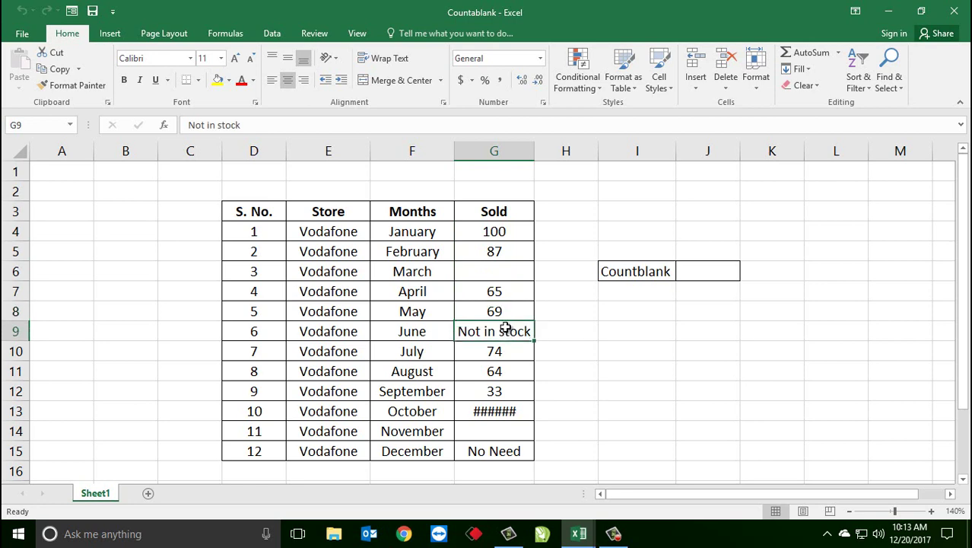
pyautogui.click(506, 348)
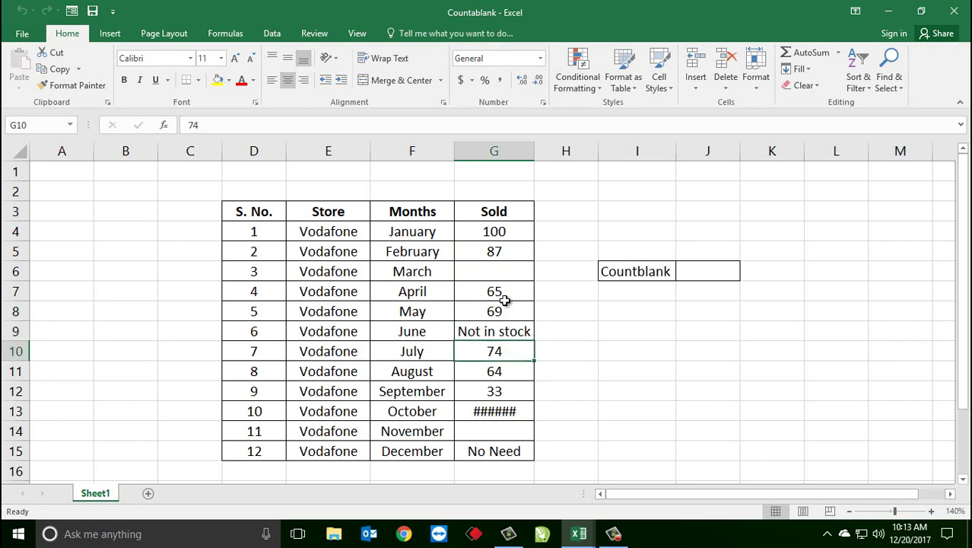
pyautogui.click(496, 272)
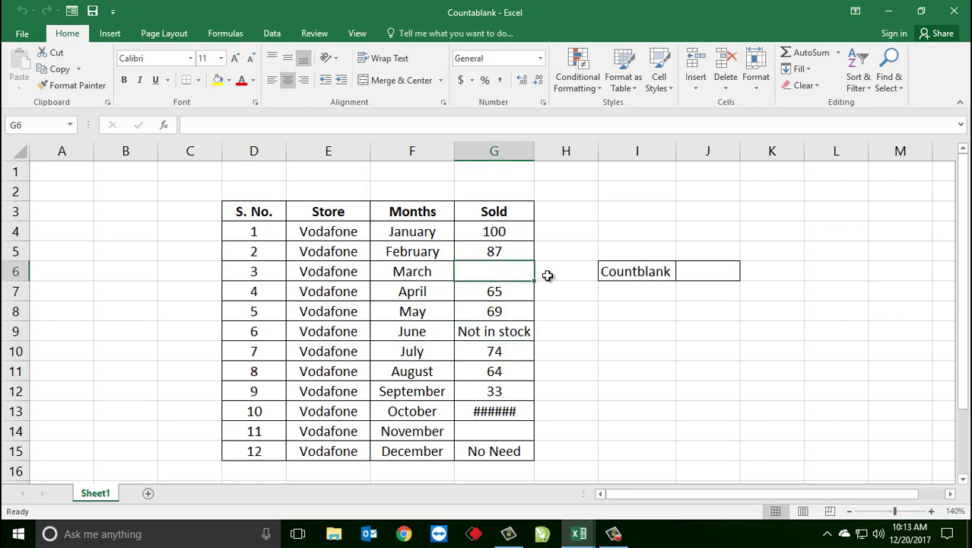
pyautogui.click(523, 232)
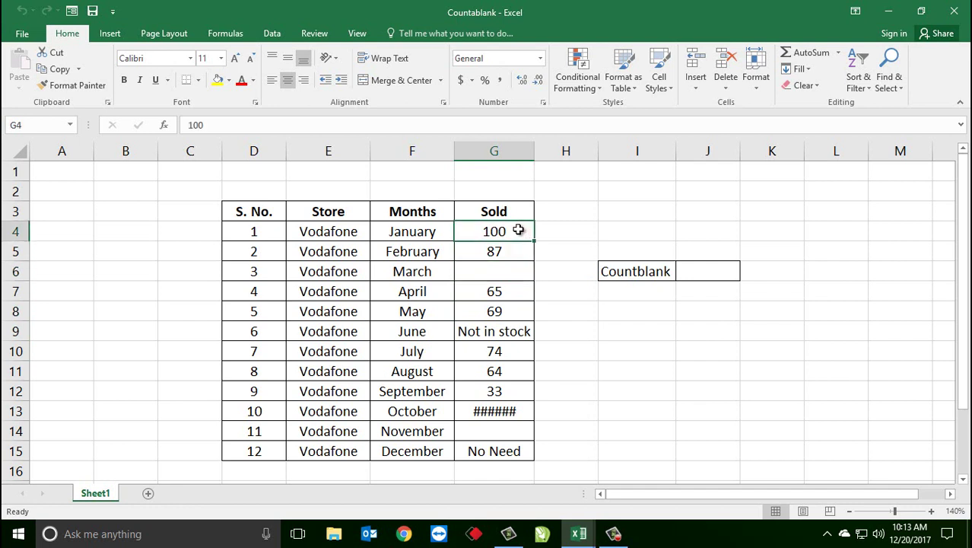
pyautogui.moveTo(518, 230); pyautogui.dragTo(524, 451)
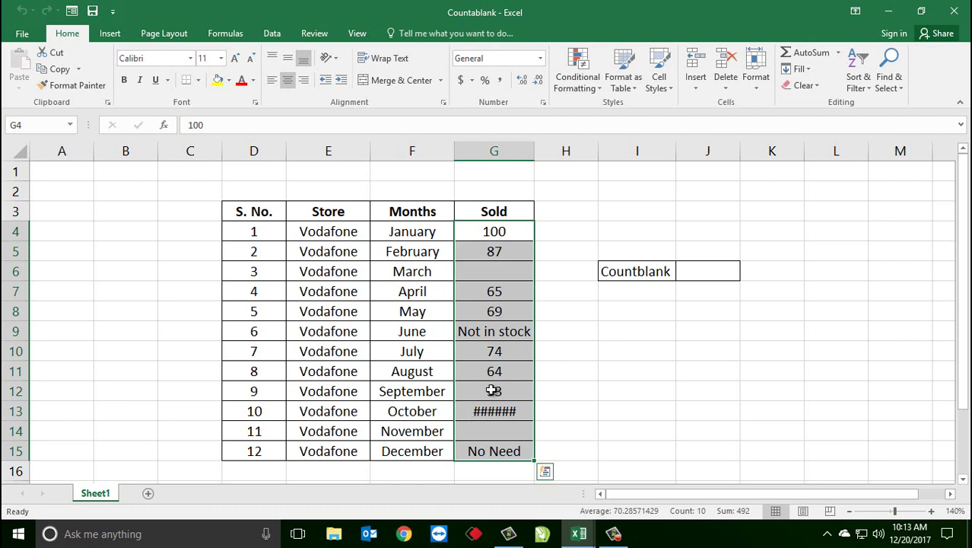
# Step: Begin the formula =COUNTBLANK( in J6, taking COUNTBLANK from the autocomplete suggestion
pyautogui.click(712, 273)
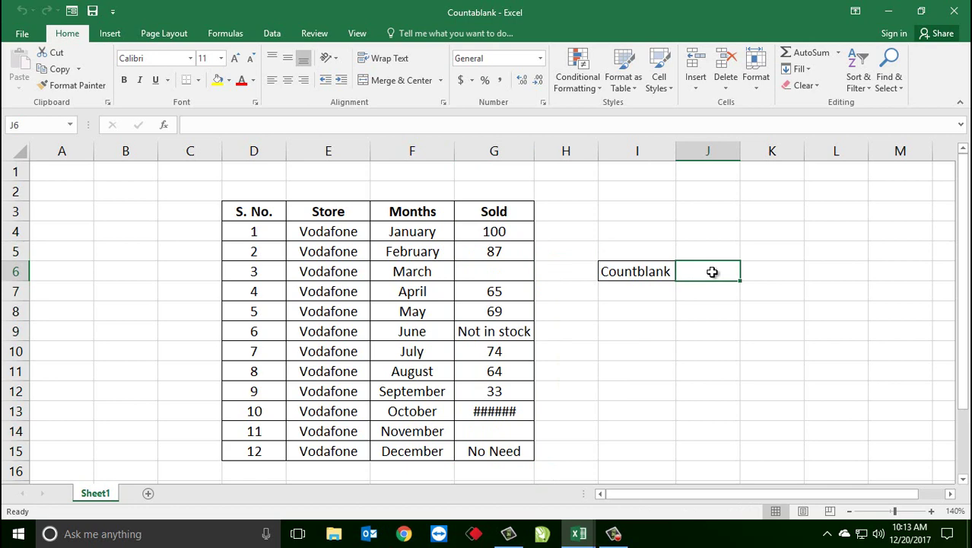
pyautogui.write('=co')
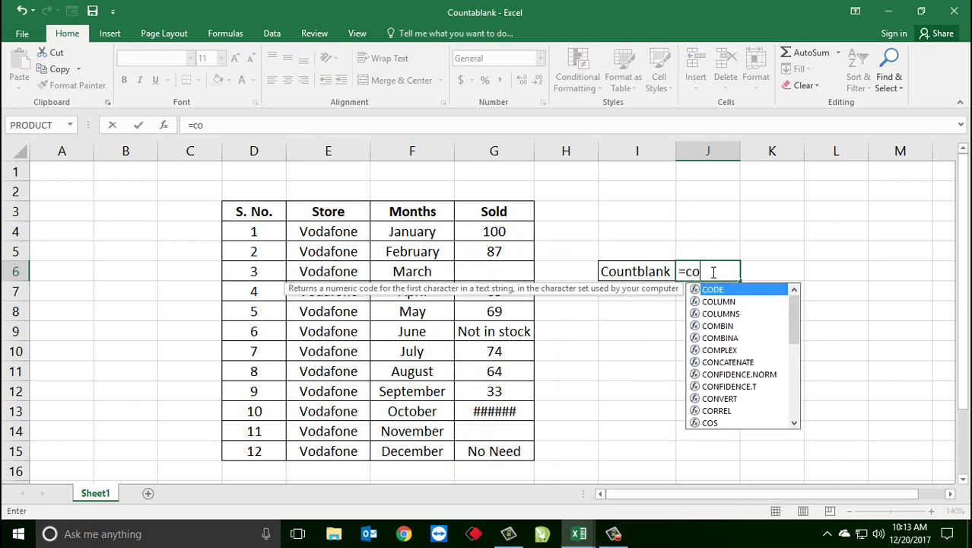
pyautogui.write('untbl')
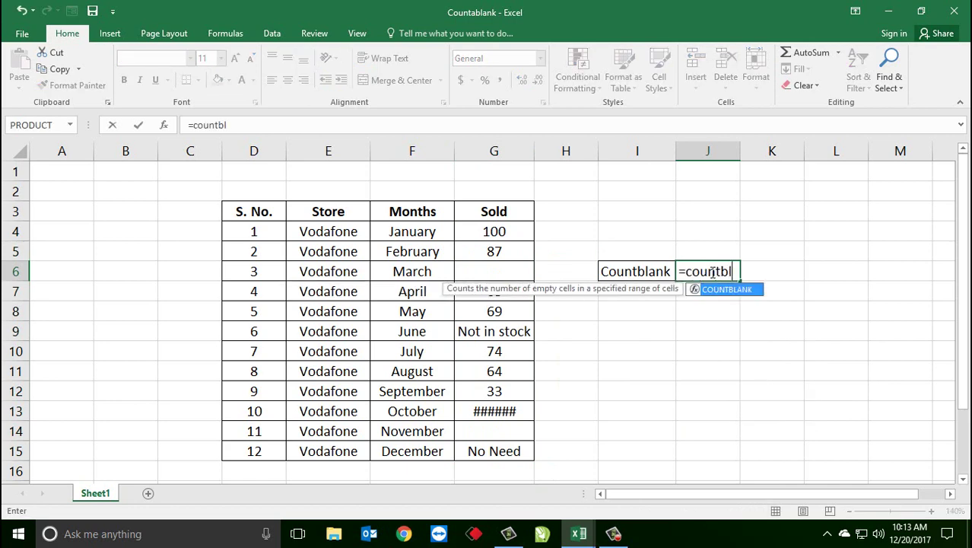
pyautogui.write('ank')
pyautogui.press('Tab')
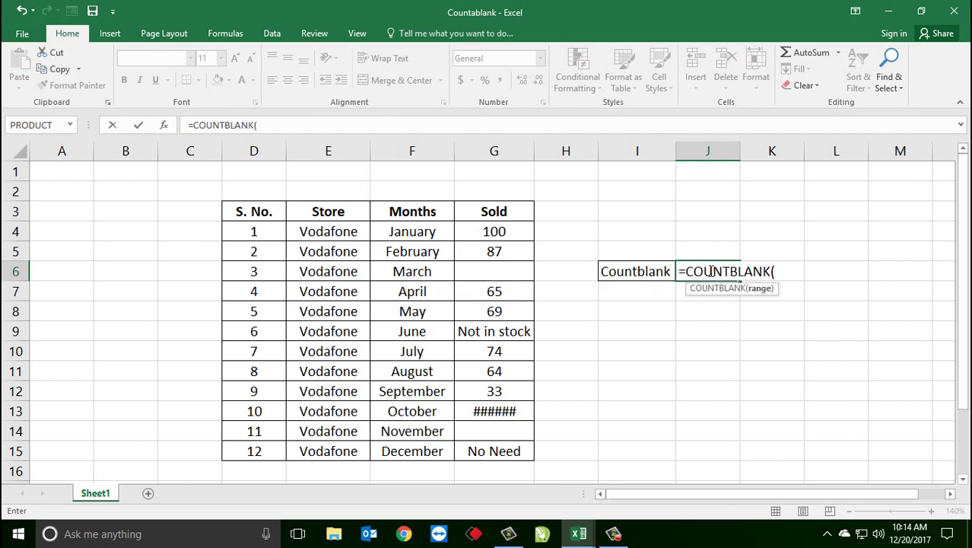
# Step: Complete J6 as =COUNTBLANK(G4:G15), which returns 2 empty Sold cells
pyautogui.click(506, 234)
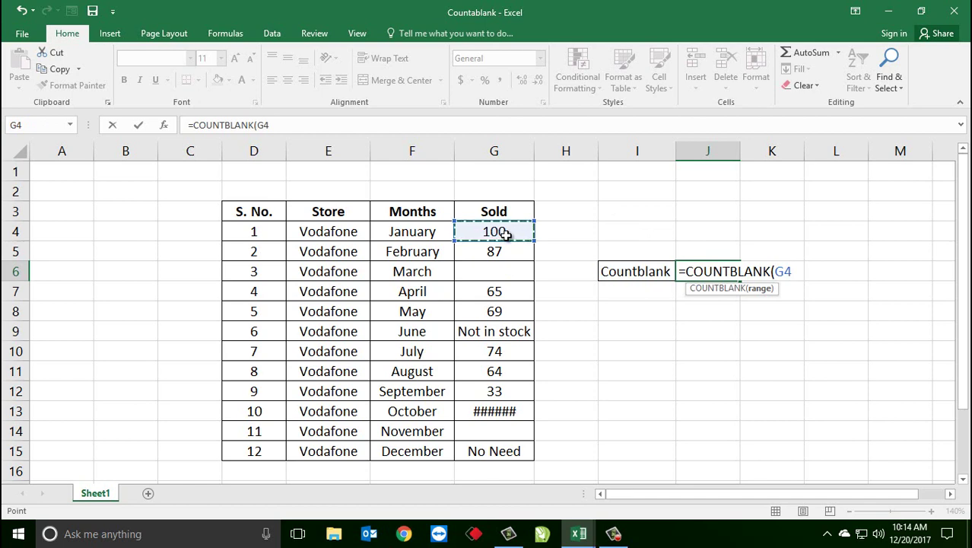
pyautogui.hotkey('shift', 'Down')
pyautogui.hotkey('shift', 'Down')
pyautogui.hotkey('shift', 'Down')
pyautogui.hotkey('shift', 'Down')
pyautogui.hotkey('shift', 'Down')
pyautogui.hotkey('shift', 'Down')
pyautogui.hotkey('shift', 'Down')
pyautogui.hotkey('shift', 'Down')
pyautogui.hotkey('shift', 'Down')
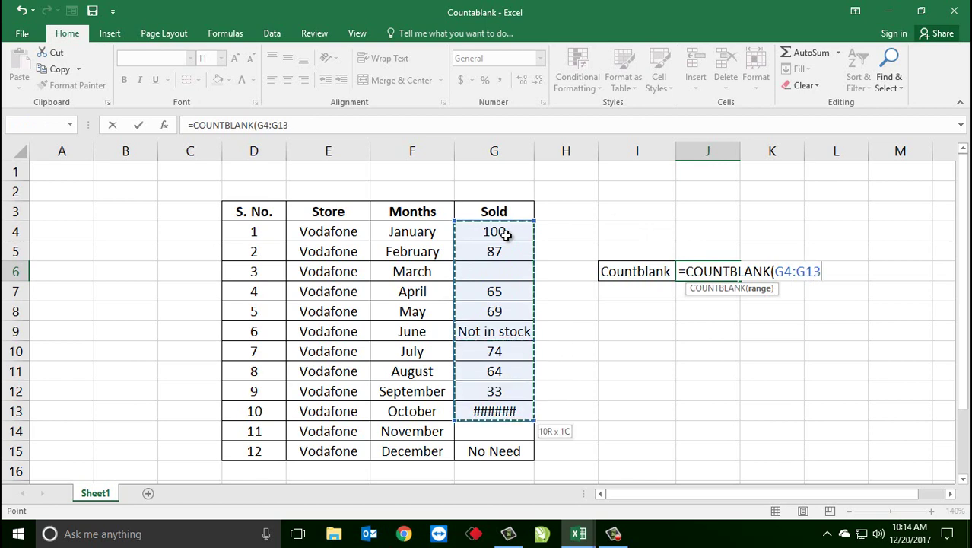
pyautogui.hotkey('shift', 'Down')
pyautogui.hotkey('shift', 'Down')
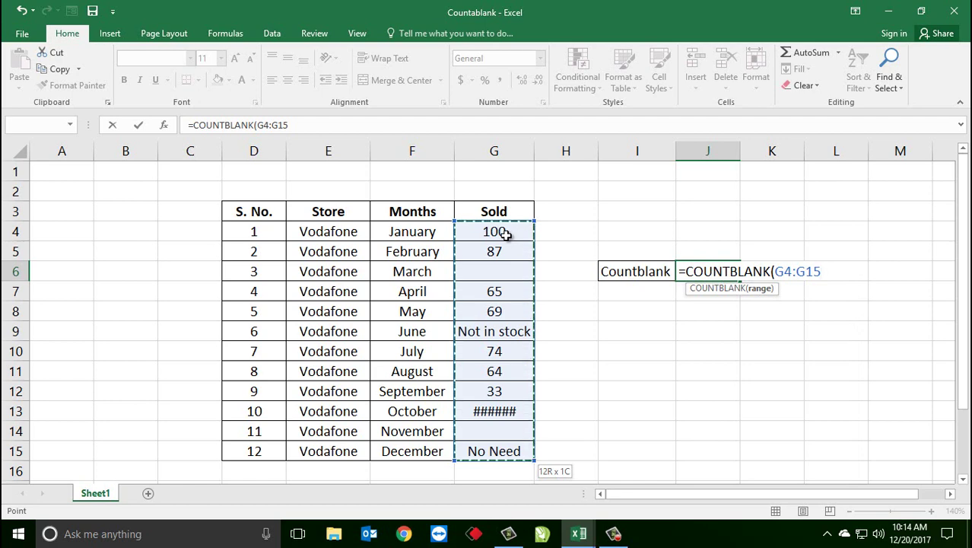
pyautogui.write(')')
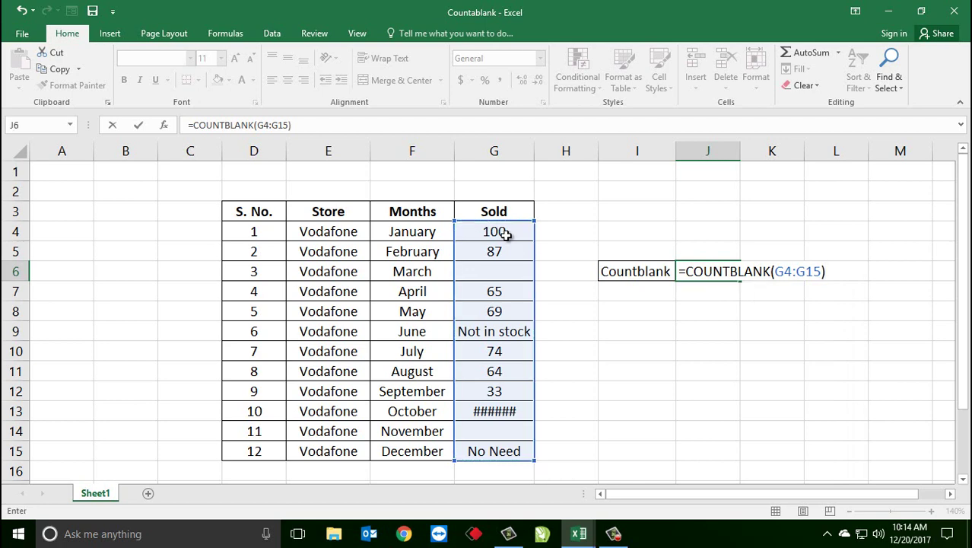
pyautogui.press('Return')
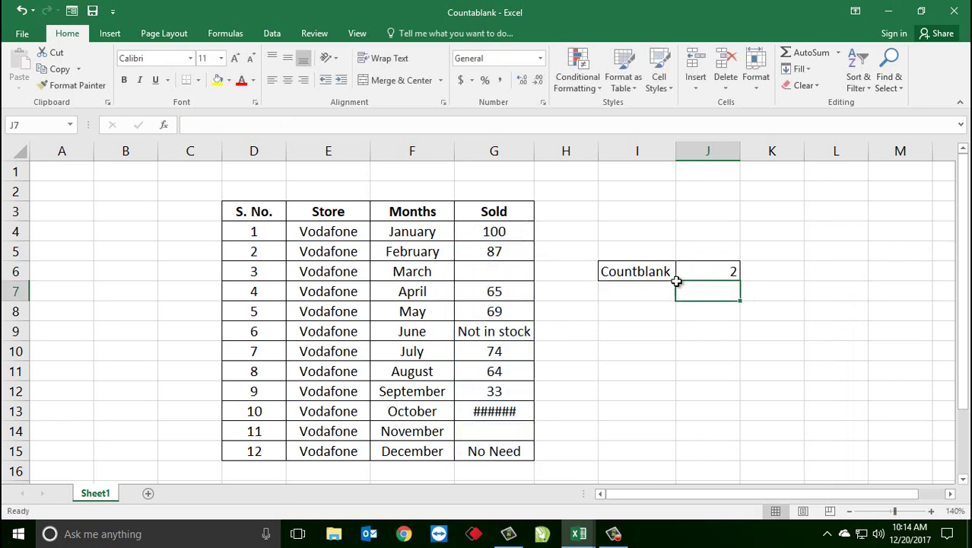
pyautogui.click(726, 269)
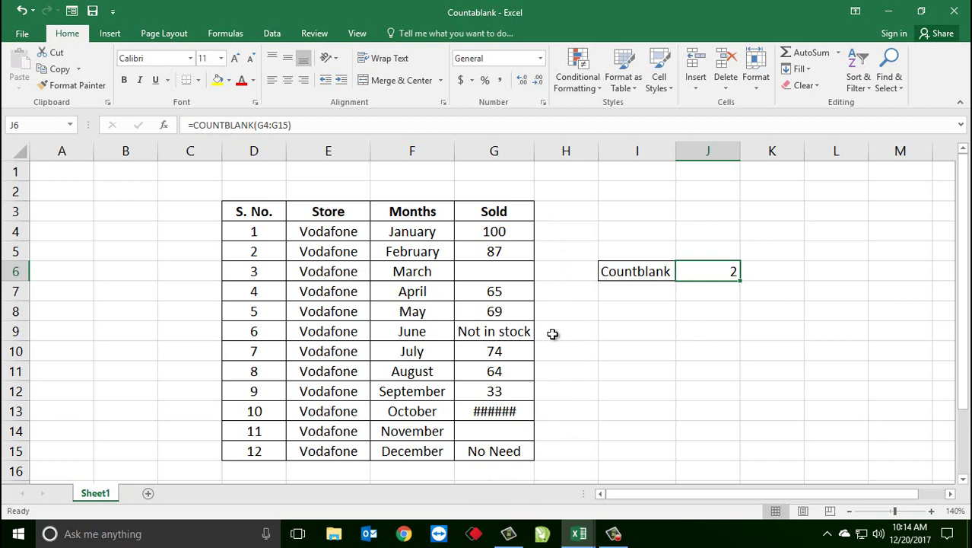
pyautogui.click(514, 277)
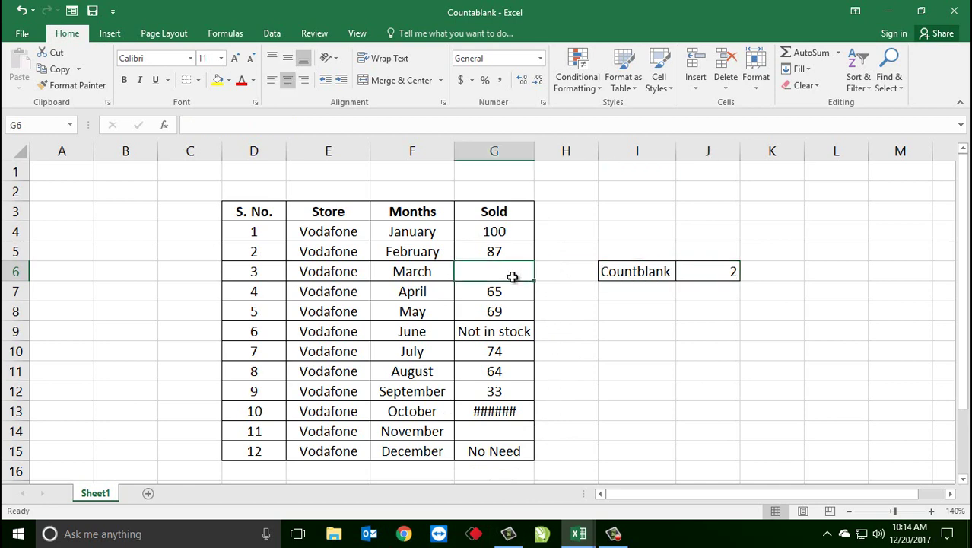
pyautogui.click(504, 412)
pyautogui.click(503, 426)
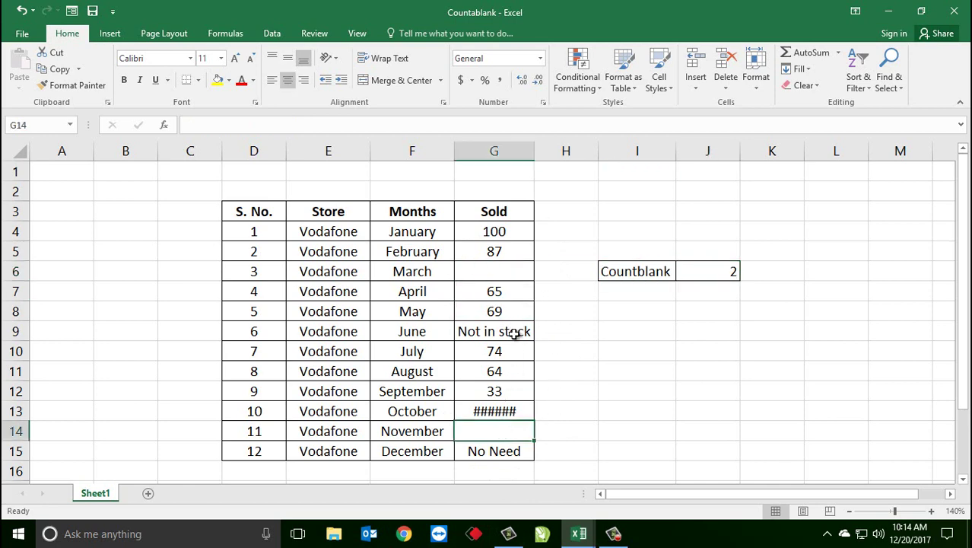
pyautogui.press('Up')
pyautogui.press('Up')
pyautogui.press('Up')
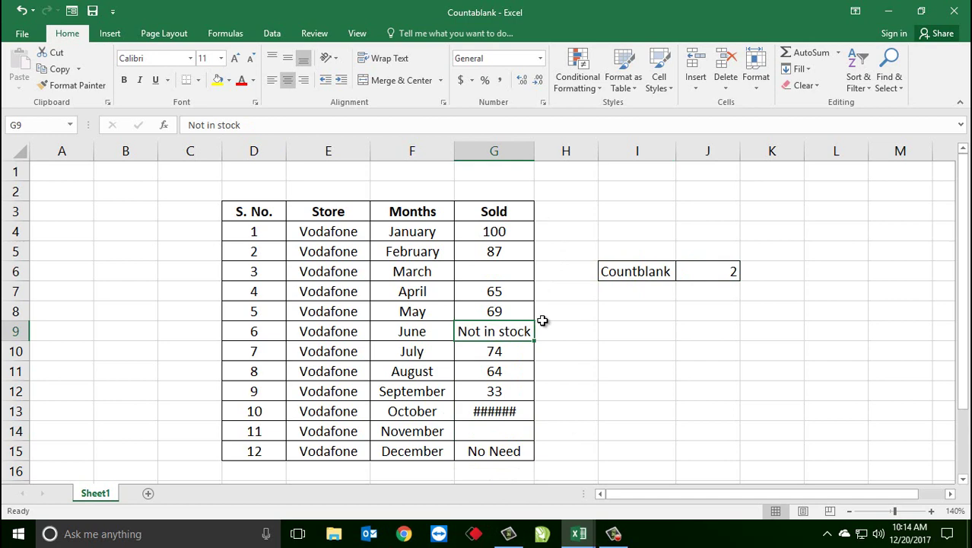
# Step: Clear 'Not in stock' from G9 and check that J6's count now reads 3
pyautogui.press('BackSpace')
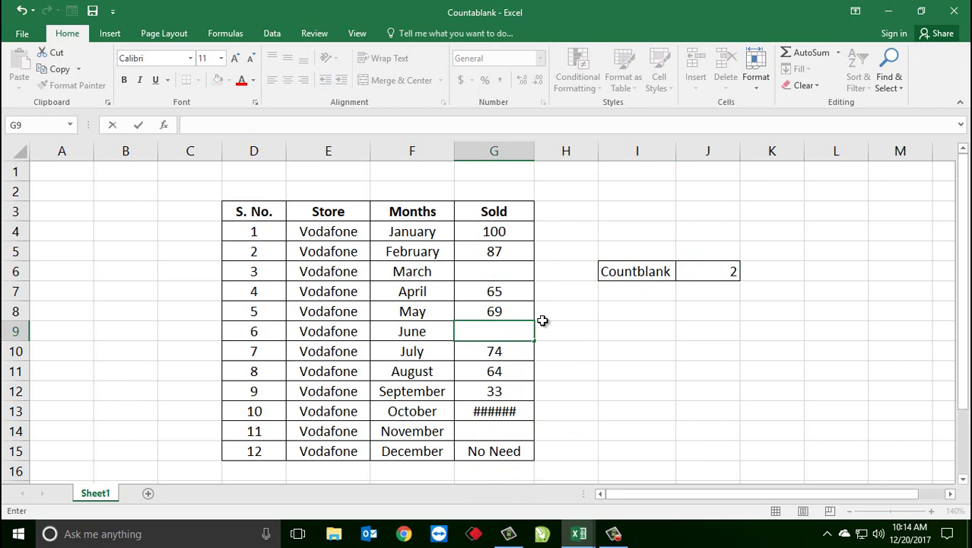
pyautogui.press('Return')
pyautogui.press('Up')
pyautogui.press('Up')
pyautogui.press('Up')
pyautogui.press('Up')
pyautogui.press('Right')
pyautogui.press('Right')
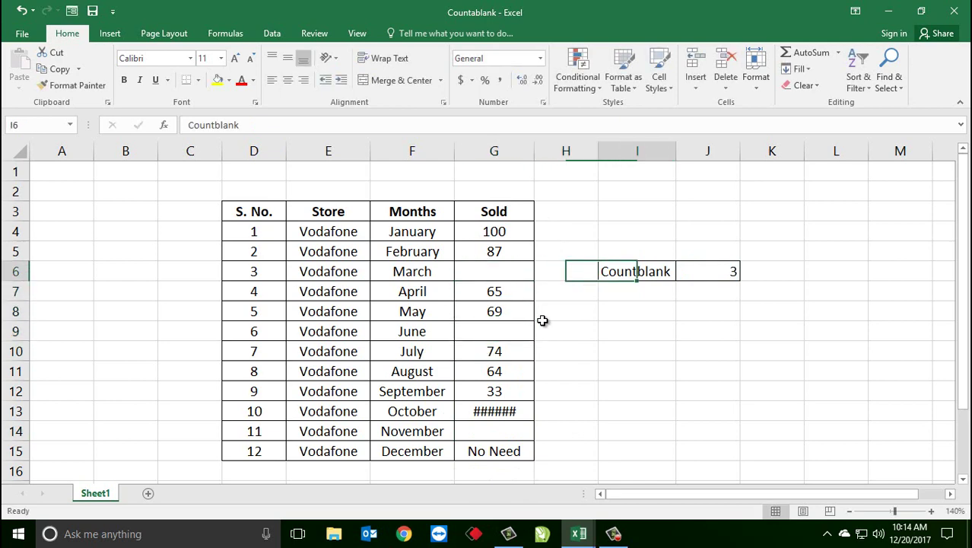
pyautogui.press('Right')
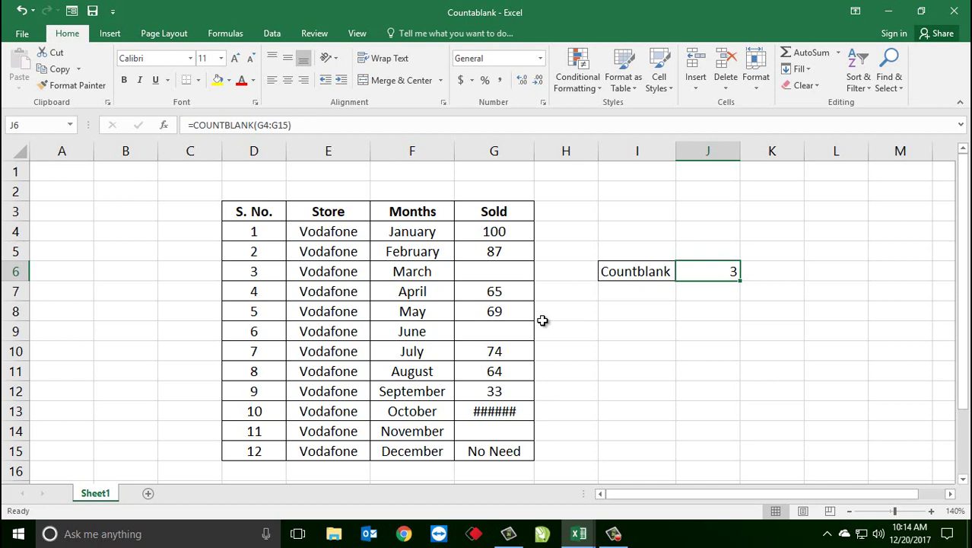